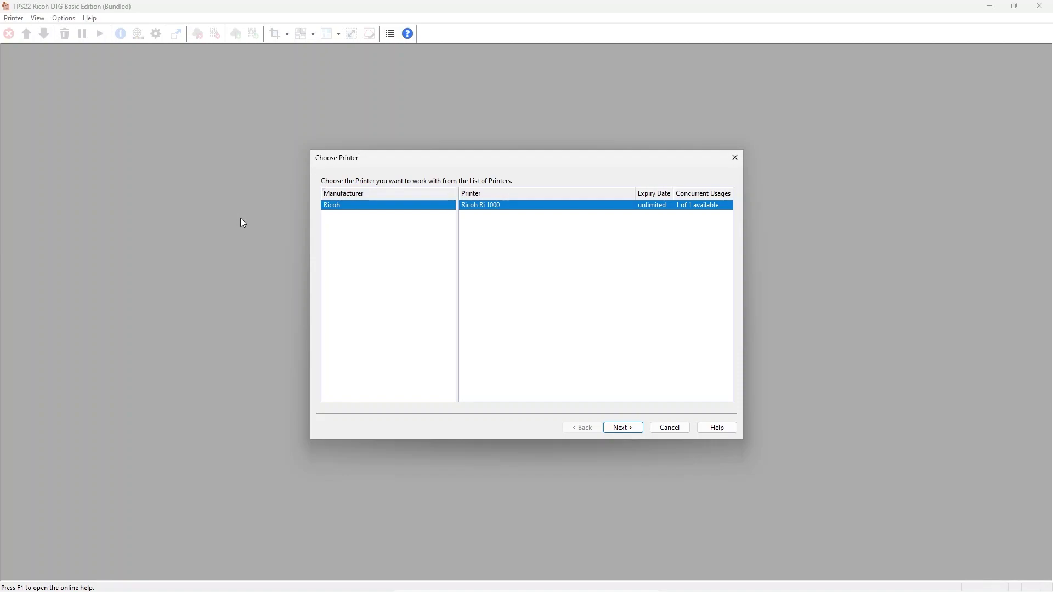
{"action": "key", "text": "F1"}
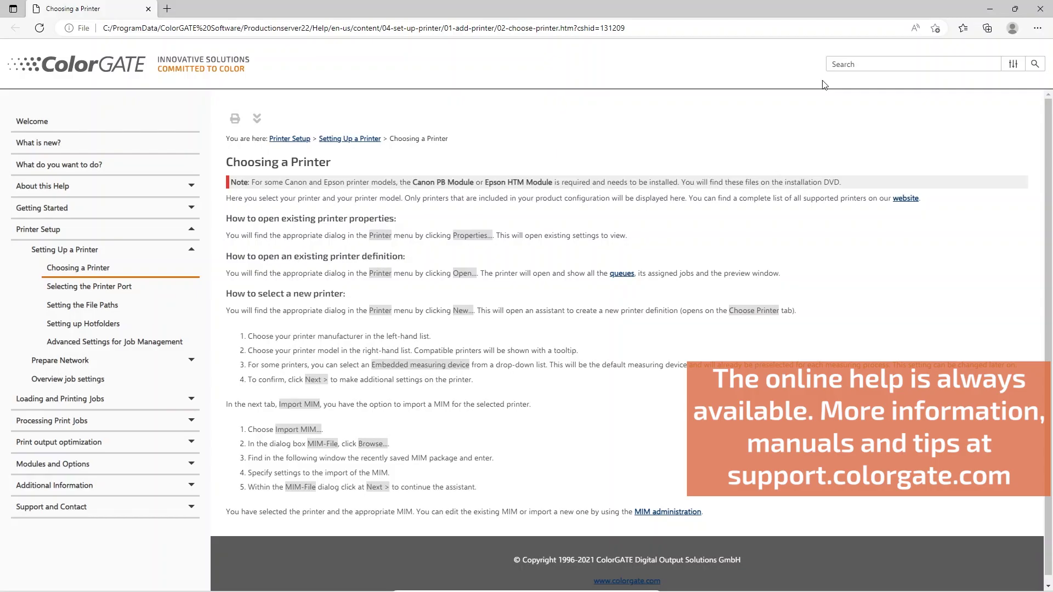
{"action": "left_click", "coordinate": [1040, 8]}
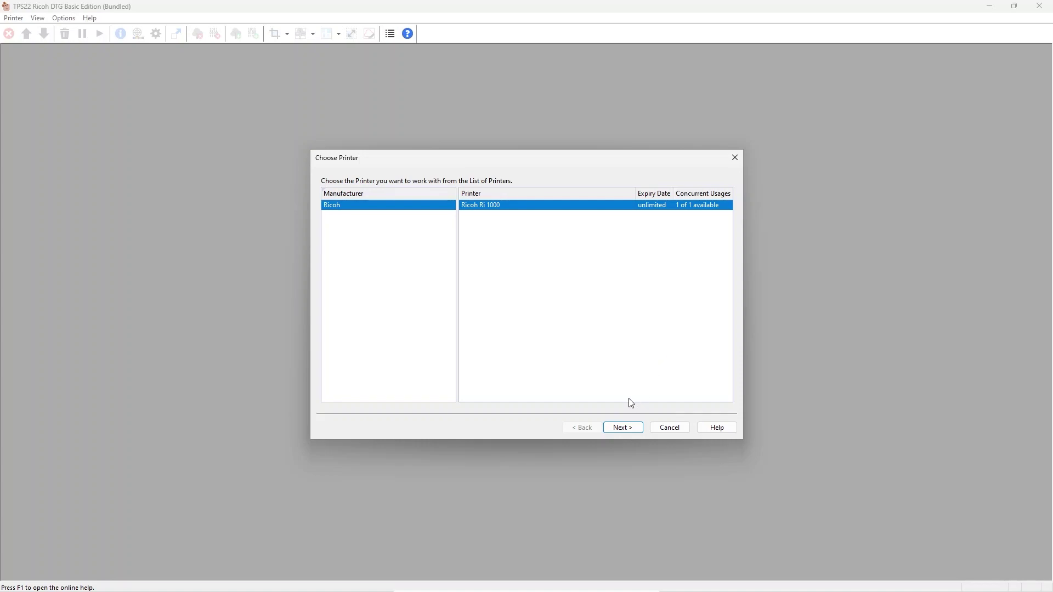
Confirm Ricoh Ri 1000 as the chosen printer and advance to the Import MIM step.
{"action": "left_click", "coordinate": [632, 428]}
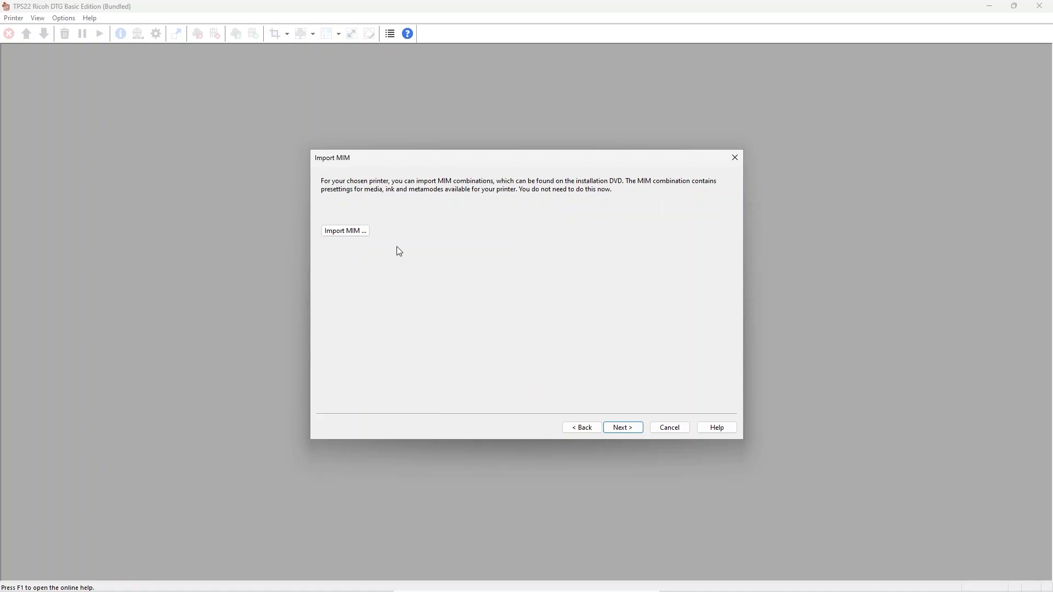
Filter the support site's MIM Packages & Profile Targets downloads to MIM-Packages for Ricoh Ri 1000.
{"action": "left_click", "coordinate": [349, 231]}
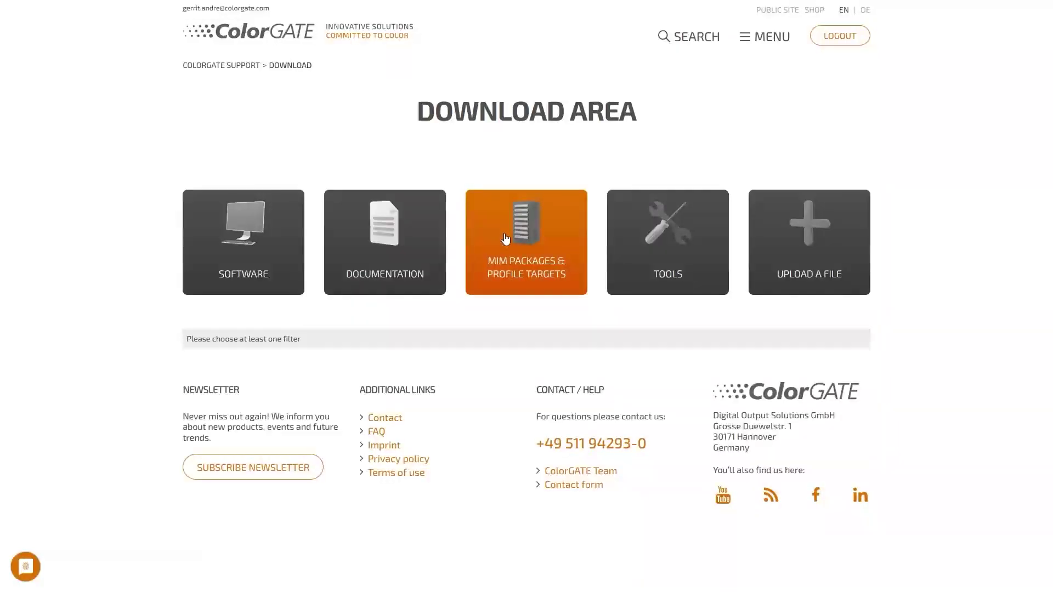
{"action": "left_click", "coordinate": [506, 239]}
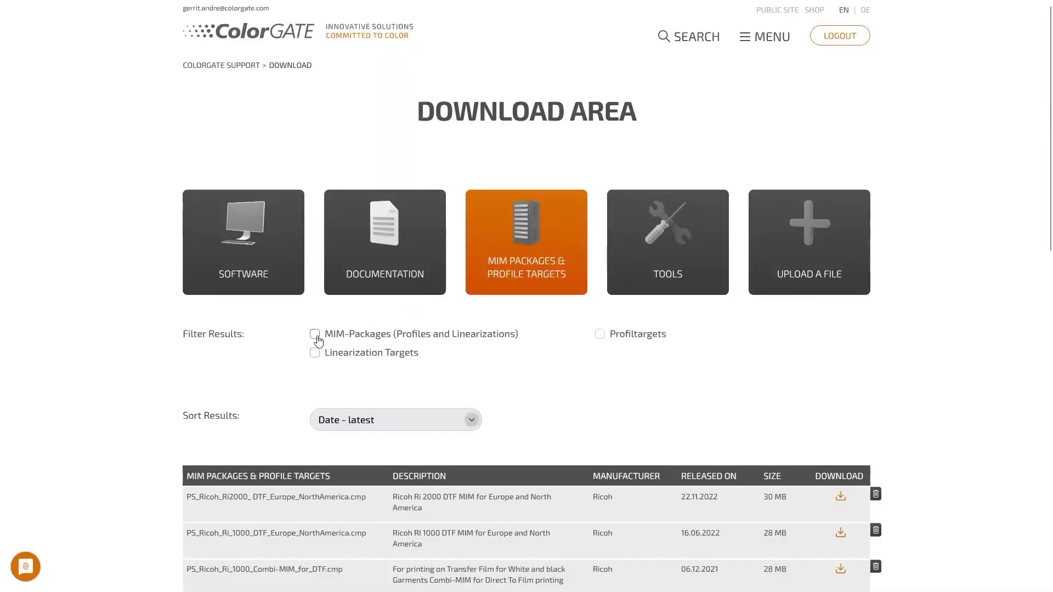
{"action": "left_click", "coordinate": [315, 336]}
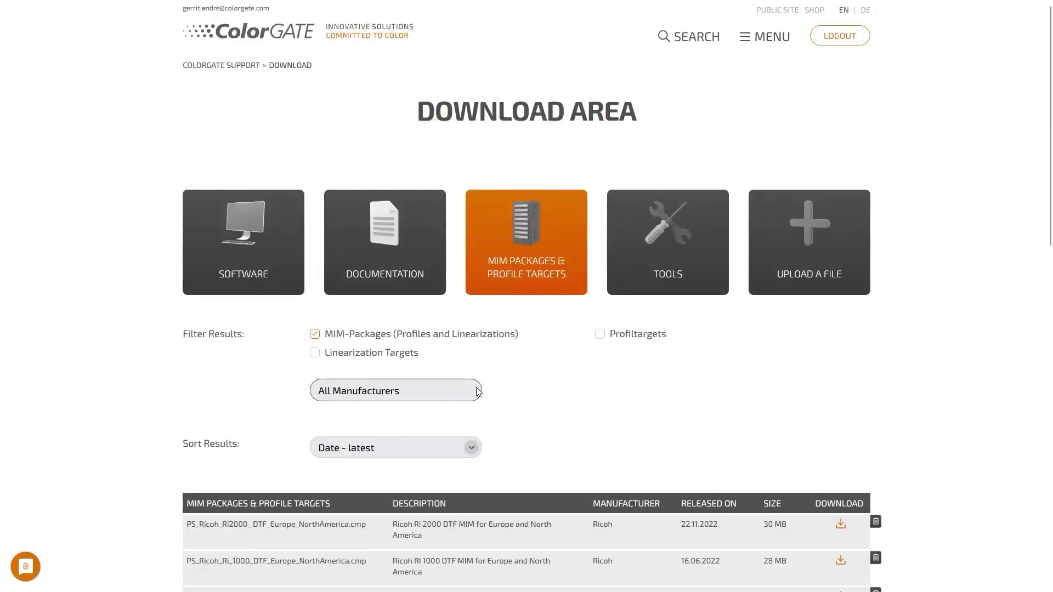
{"action": "left_click", "coordinate": [471, 390]}
{"action": "left_click", "coordinate": [409, 332]}
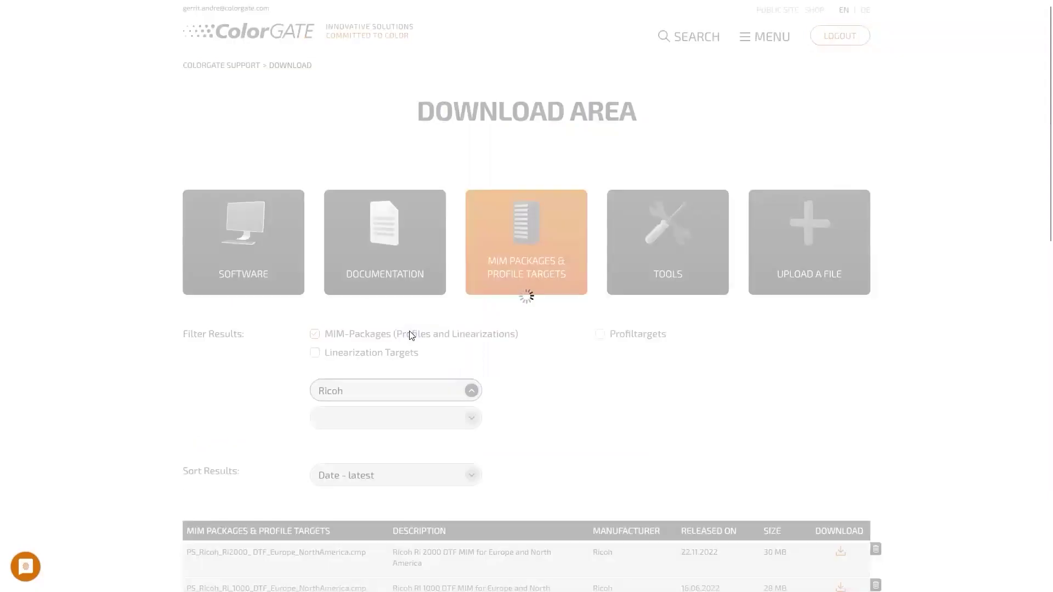
{"action": "left_click", "coordinate": [471, 418]}
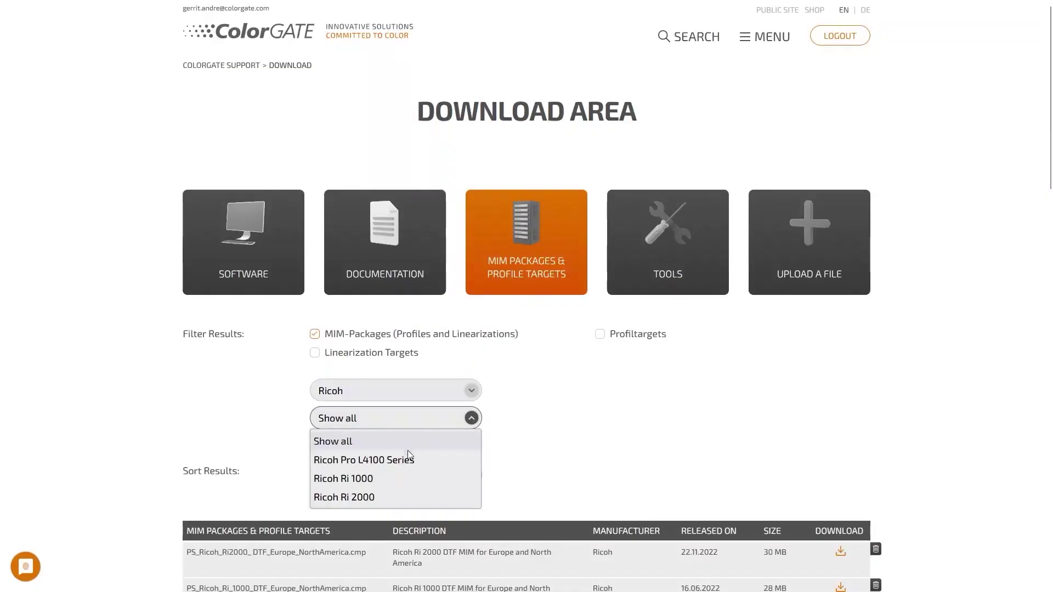
{"action": "left_click", "coordinate": [393, 478]}
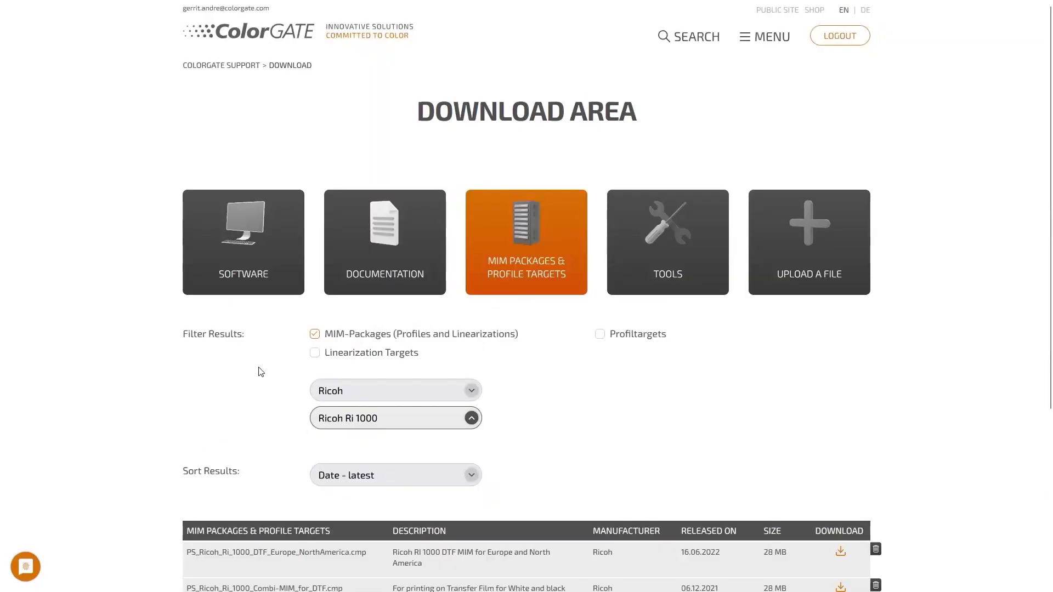
{"action": "scroll", "coordinate": [259, 359], "scroll_direction": "down", "scroll_amount": 3}
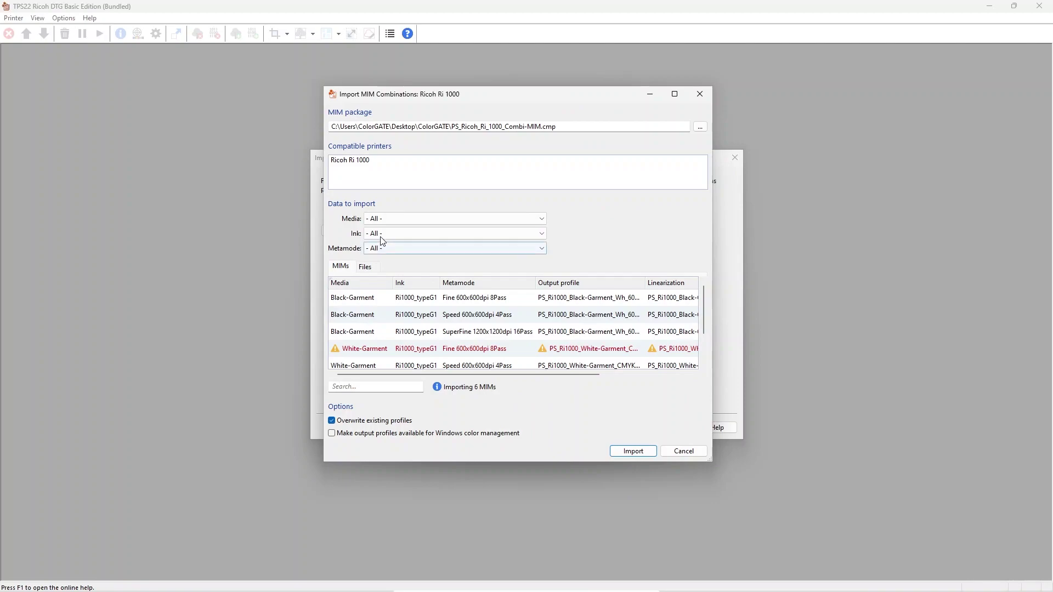
Select all six MIM combinations in PS_Ricoh_Ri_1000_Combi-MIM.cmp and import them.
{"action": "left_click", "coordinate": [384, 234]}
{"action": "left_click", "coordinate": [374, 296]}
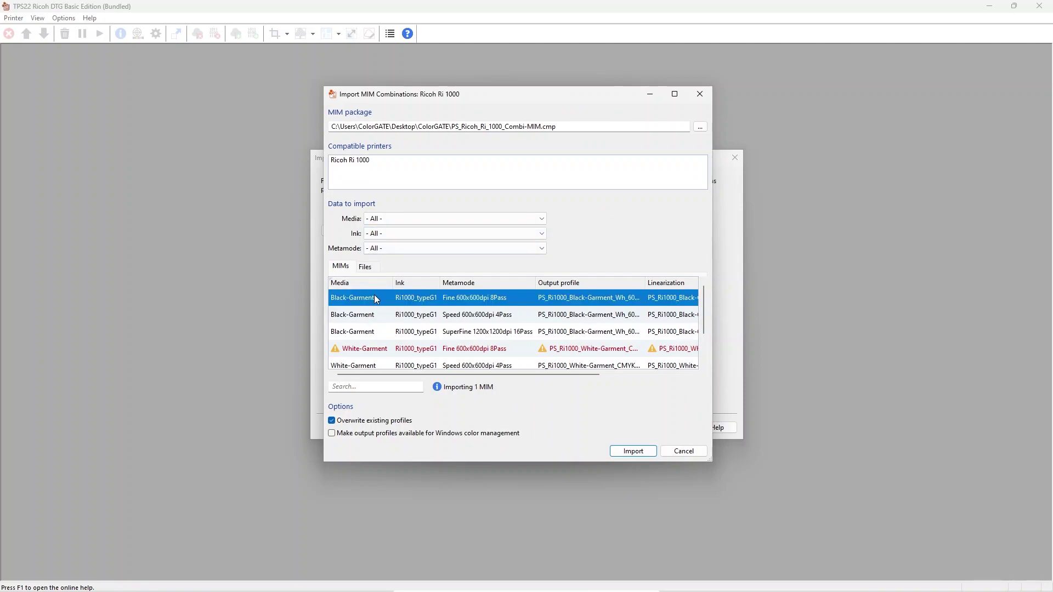
{"action": "scroll", "coordinate": [375, 314], "scroll_direction": "down", "scroll_amount": 1}
{"action": "scroll", "coordinate": [375, 314], "scroll_direction": "down", "scroll_amount": 2}
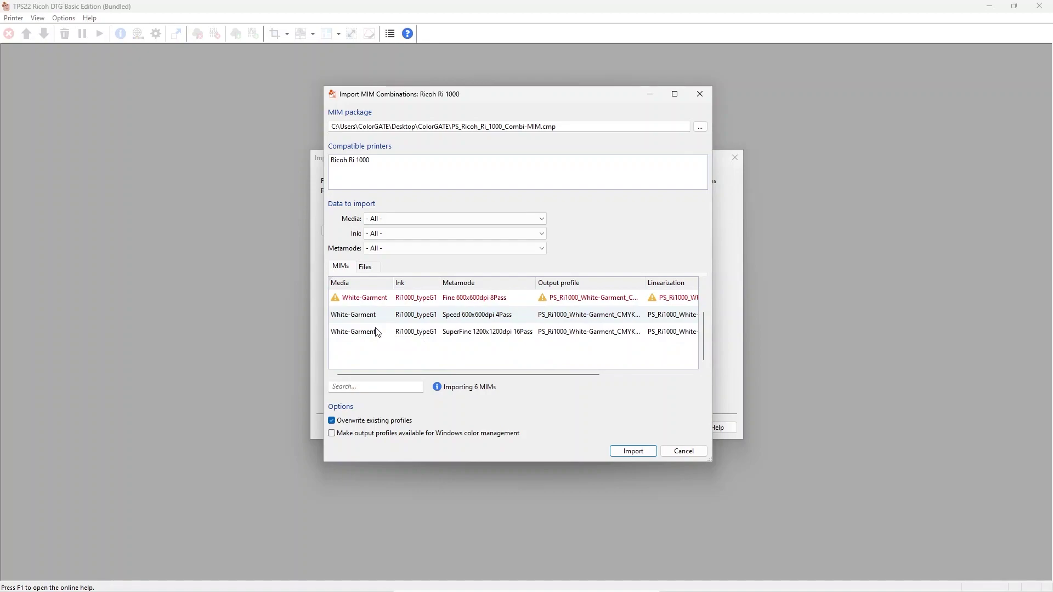
{"action": "left_click", "coordinate": [377, 332], "text": "shift"}
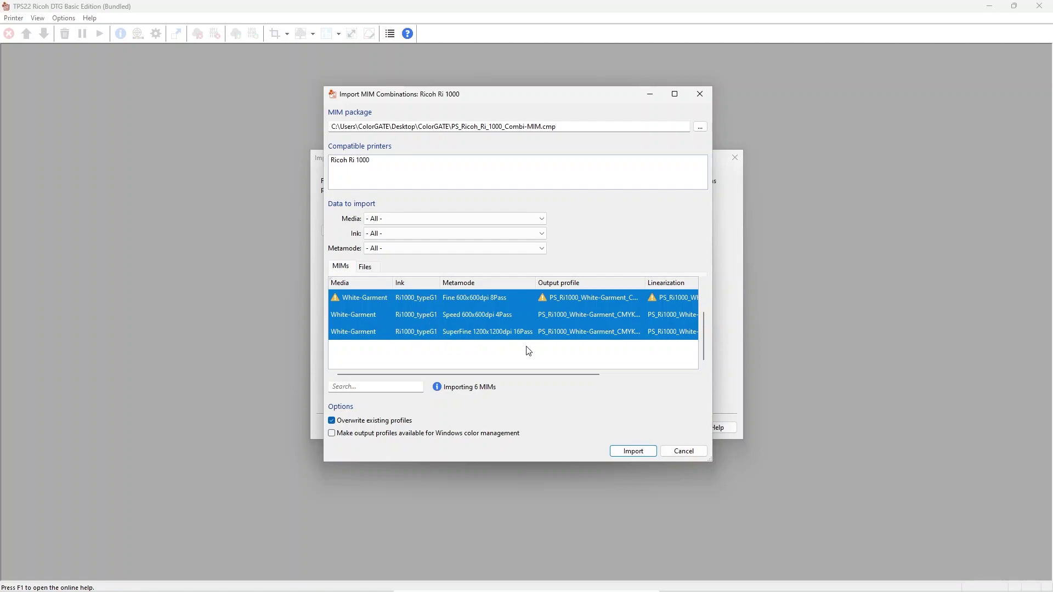
{"action": "left_click", "coordinate": [633, 451]}
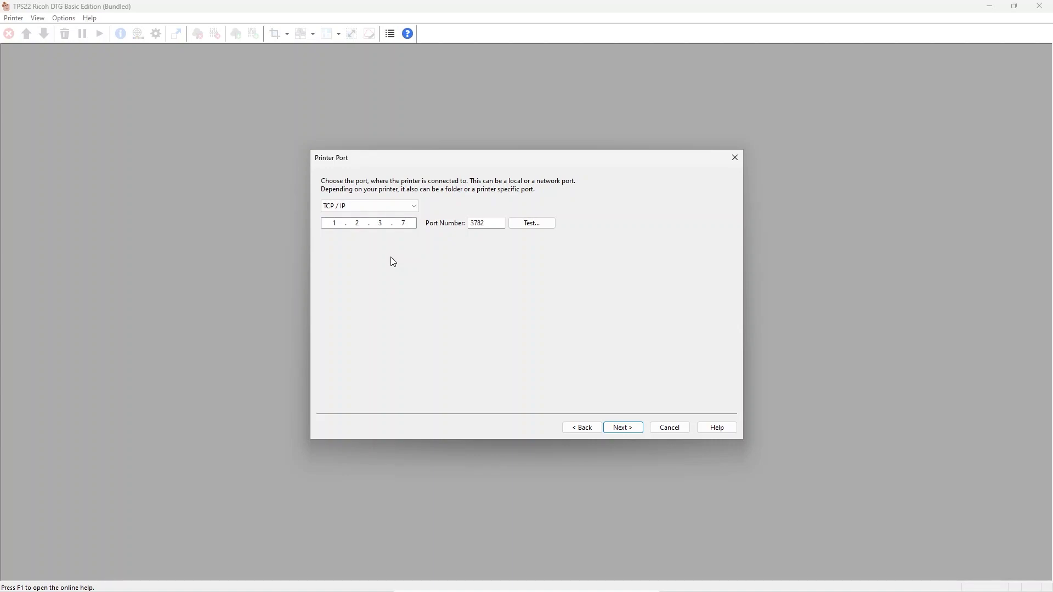
Keep TCP / IP as the printer port type on port 3782 and move to Paths.
{"action": "left_click", "coordinate": [396, 206]}
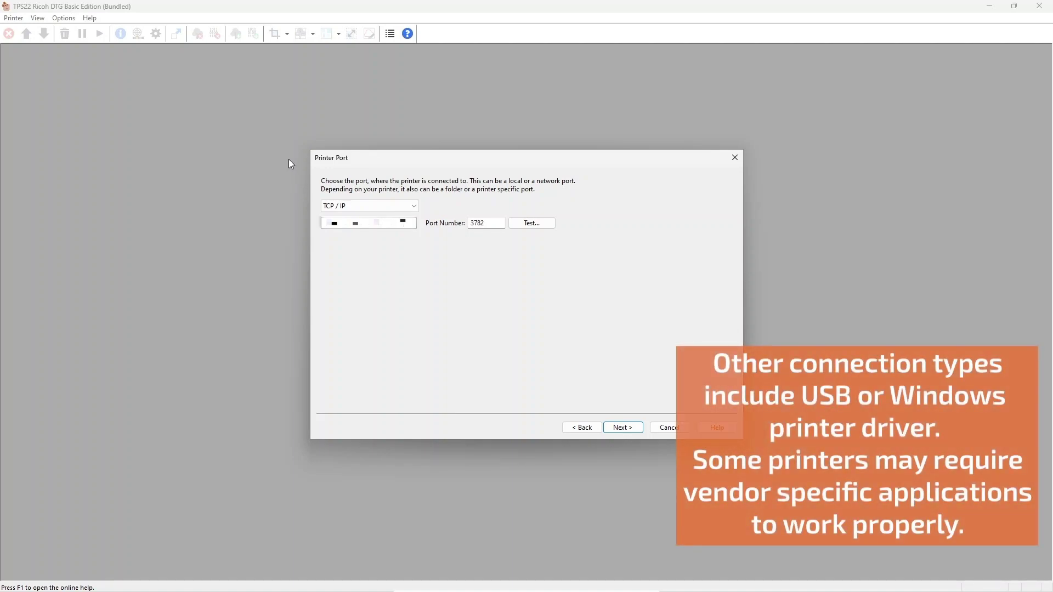
{"action": "left_click", "coordinate": [378, 206]}
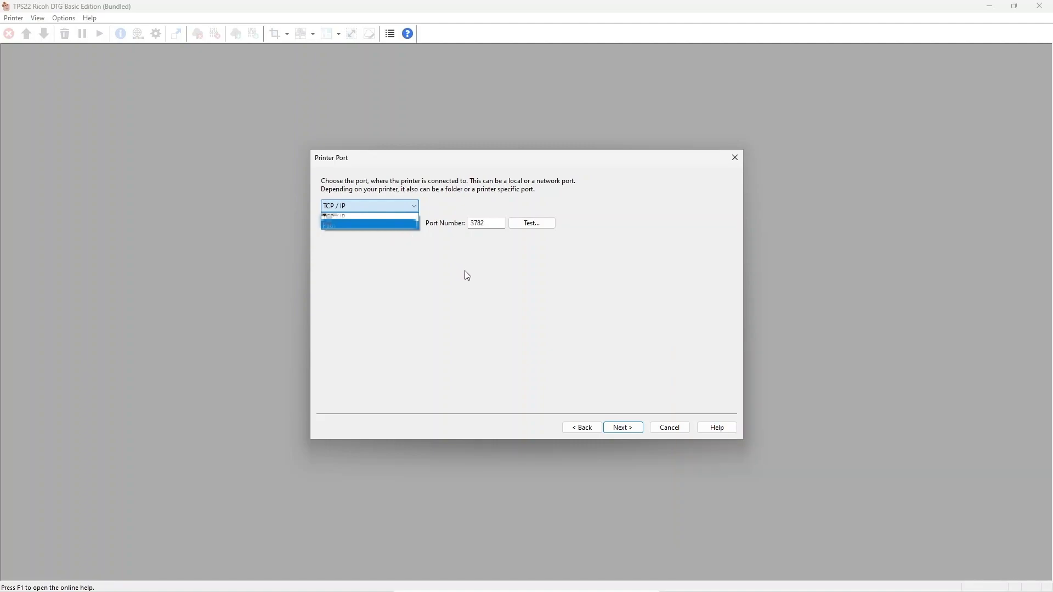
{"action": "left_click", "coordinate": [467, 275]}
{"action": "key", "text": "Return"}
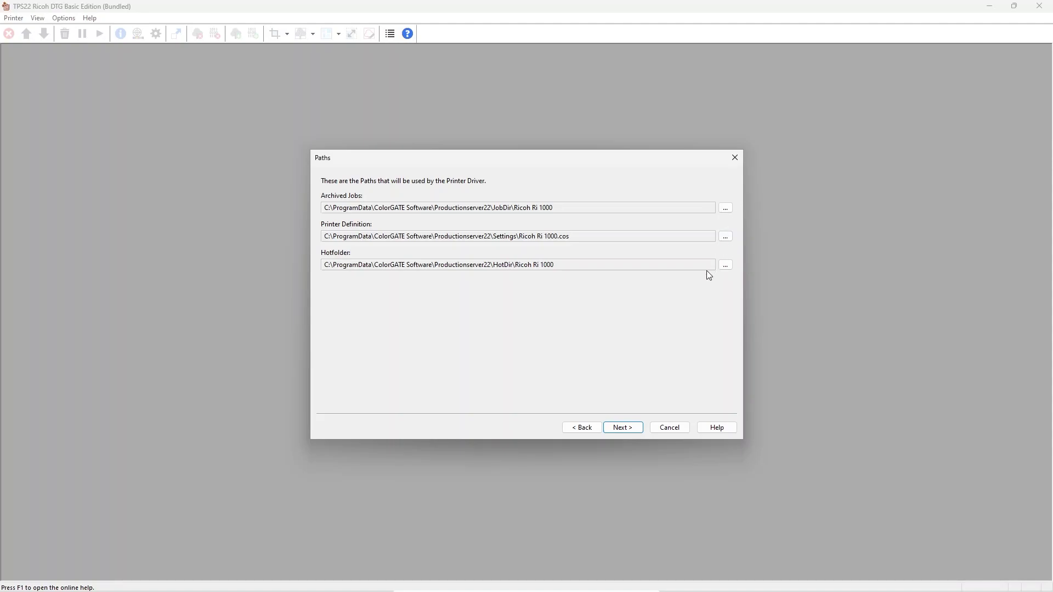
Store the Printer Definition path as Ricoh Ri 1000.cos in the Settings folder.
{"action": "left_click", "coordinate": [724, 237]}
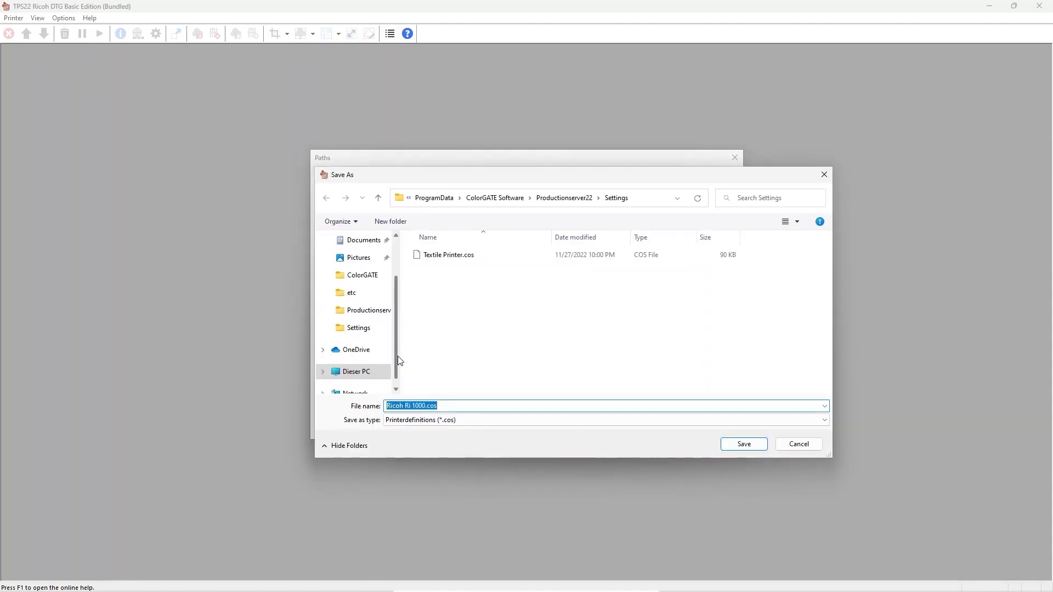
{"action": "left_click", "coordinate": [427, 405]}
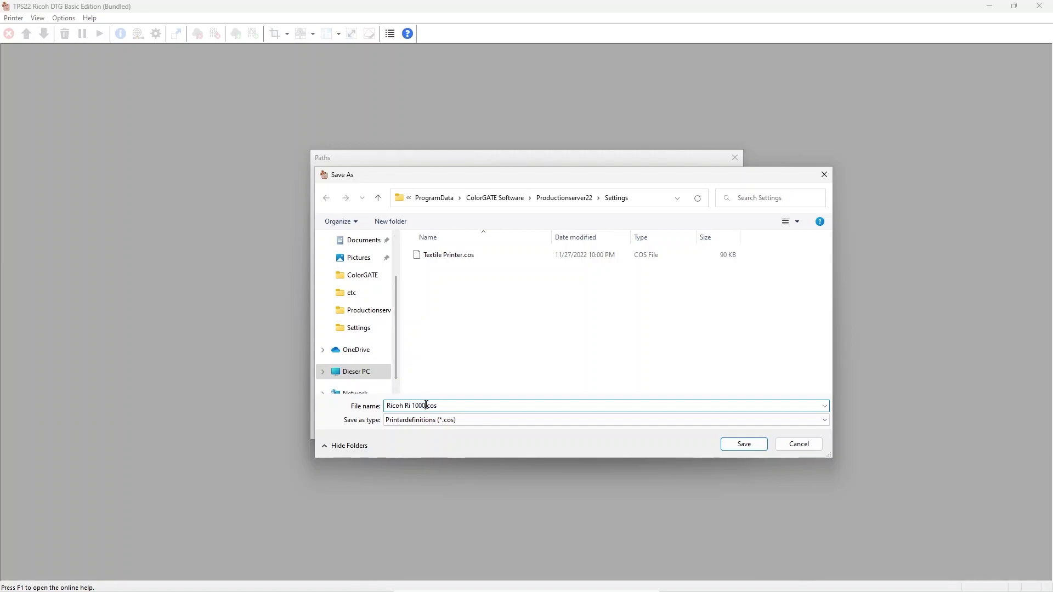
{"action": "left_click", "coordinate": [736, 444]}
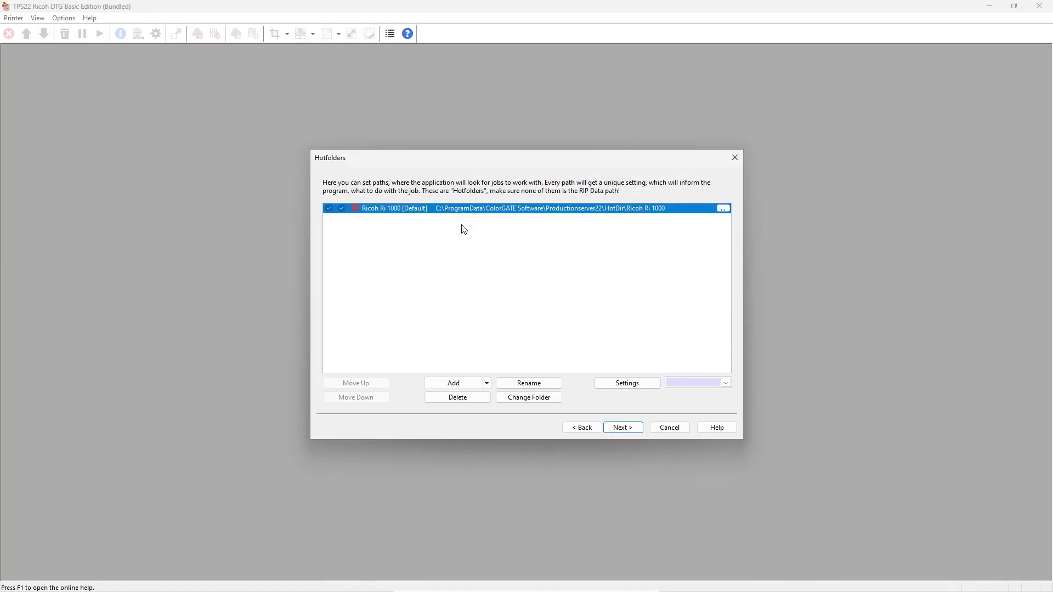
Enable Rip directly and Print directly on the hotfolder, and centre the x and y offsets.
{"action": "double_click", "coordinate": [485, 209]}
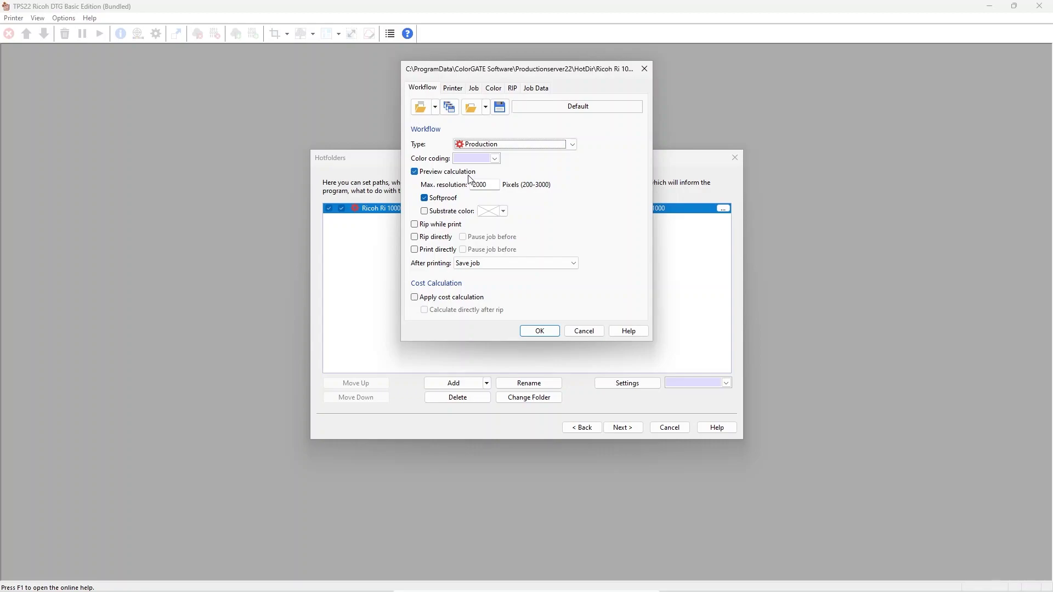
{"action": "left_click", "coordinate": [440, 238]}
{"action": "left_click", "coordinate": [441, 250]}
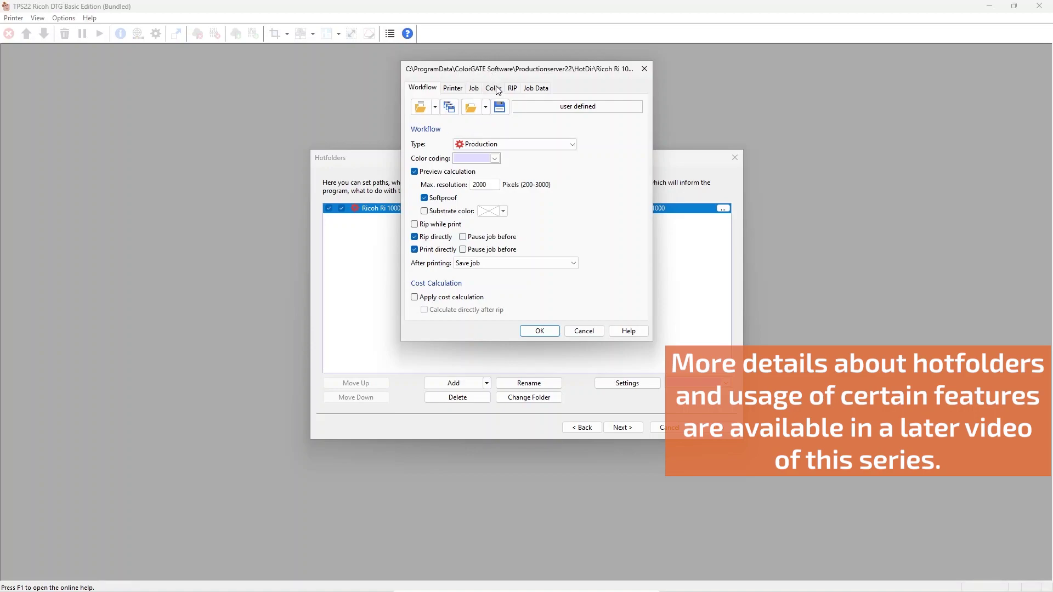
{"action": "left_click", "coordinate": [476, 89]}
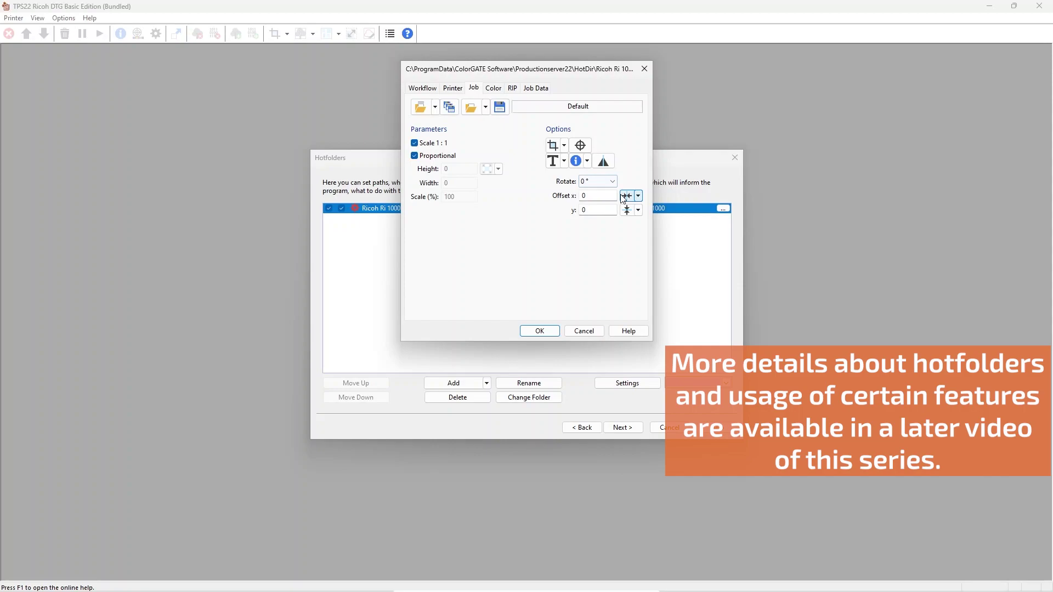
{"action": "left_click", "coordinate": [626, 197]}
{"action": "left_click", "coordinate": [628, 211]}
Choose Black-Garment media on the Color tab and apply the hotfolder settings.
{"action": "left_click", "coordinate": [495, 89]}
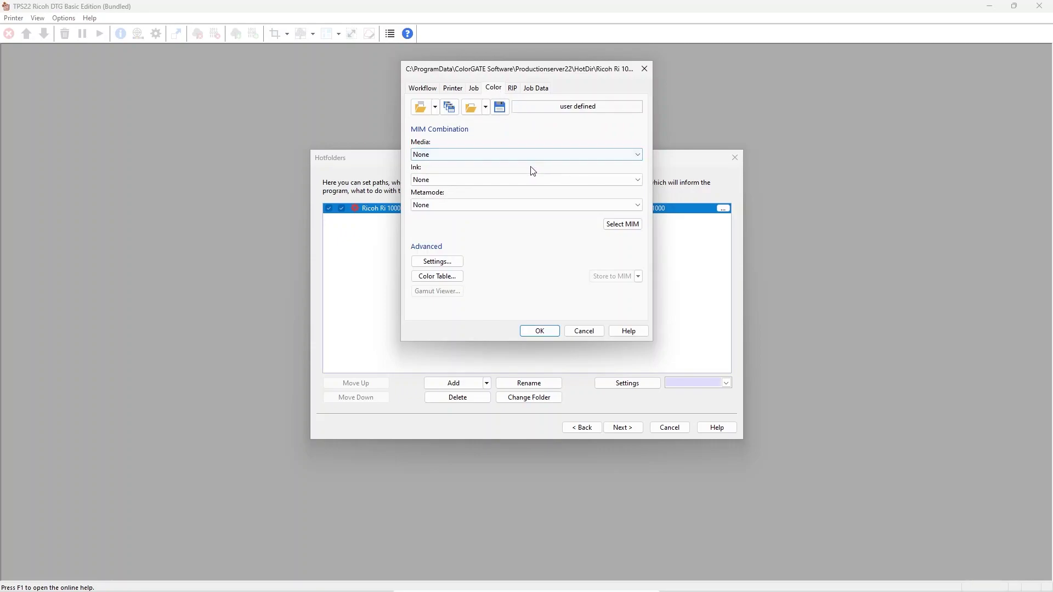
{"action": "left_click", "coordinate": [531, 158]}
{"action": "left_click", "coordinate": [518, 176]}
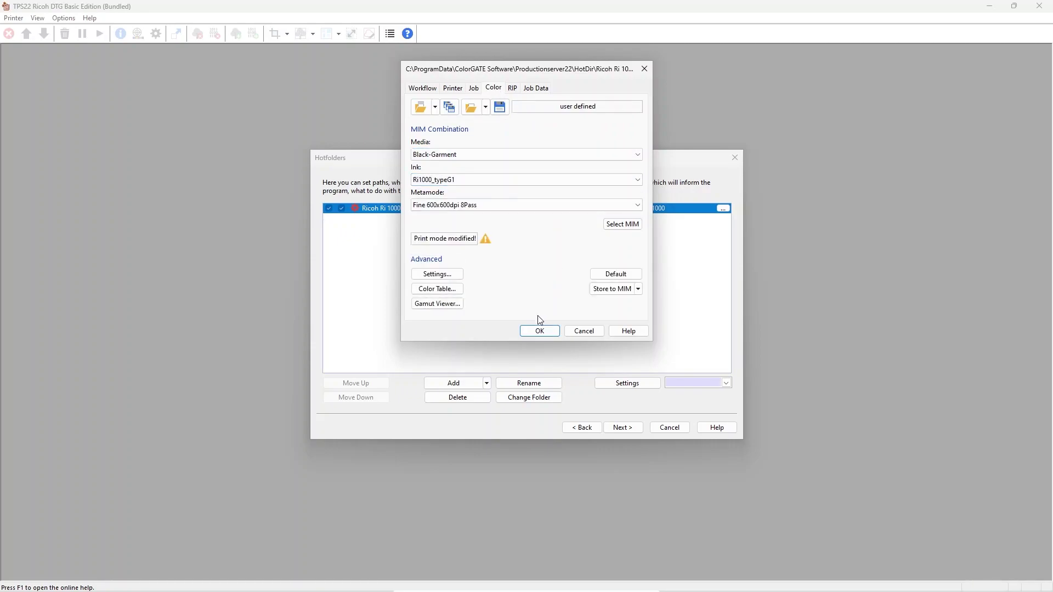
{"action": "left_click", "coordinate": [539, 331]}
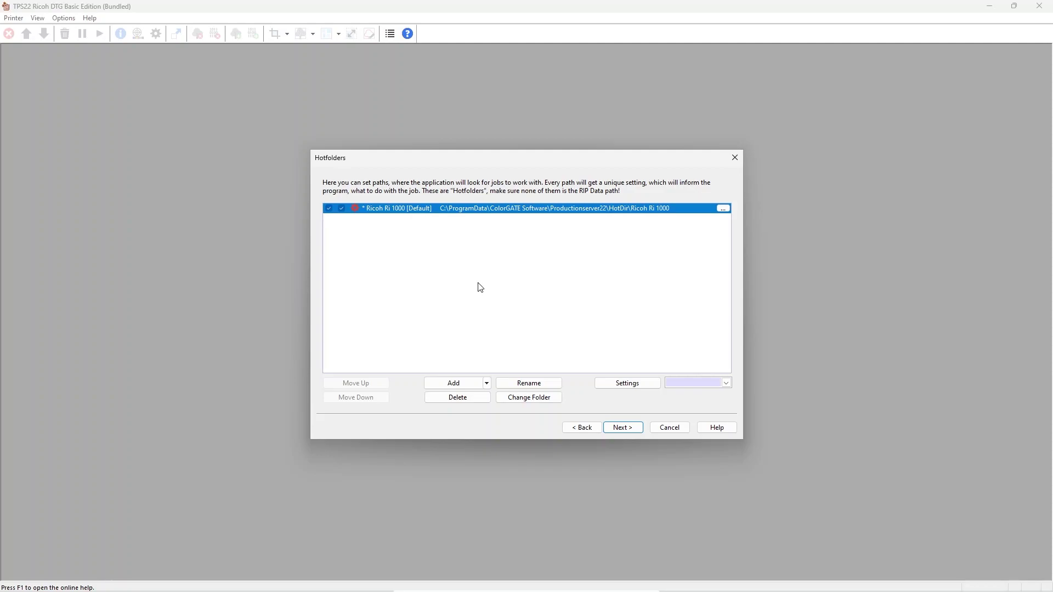
Leave both Job Deletion options switched off and finish the printer definition wizard.
{"action": "left_click", "coordinate": [621, 427]}
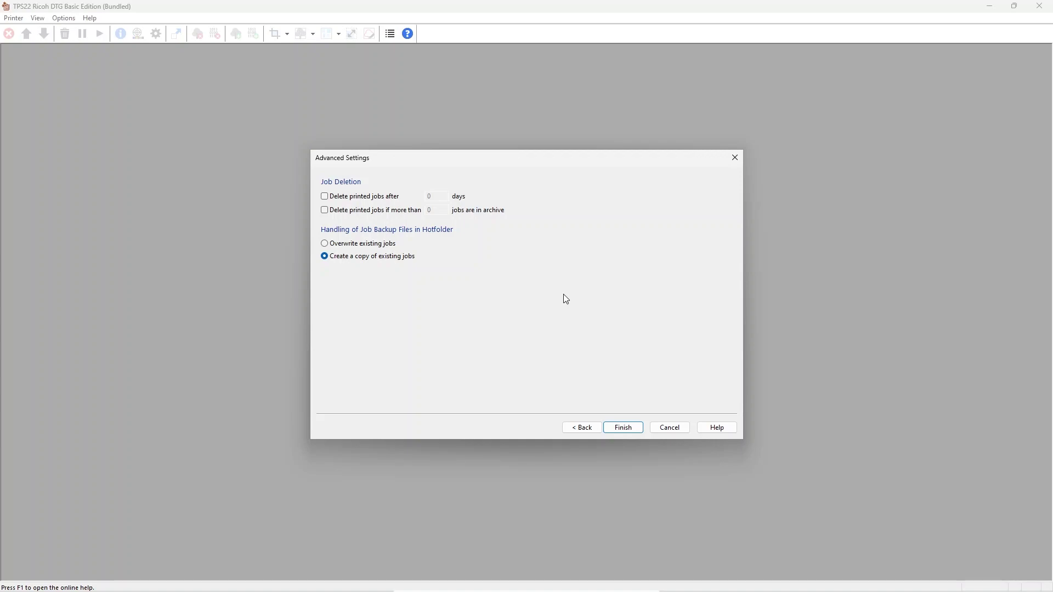
{"action": "left_click", "coordinate": [386, 216]}
{"action": "left_click", "coordinate": [382, 199]}
{"action": "left_click", "coordinate": [381, 200]}
{"action": "left_click", "coordinate": [386, 212]}
{"action": "left_click", "coordinate": [634, 429]}
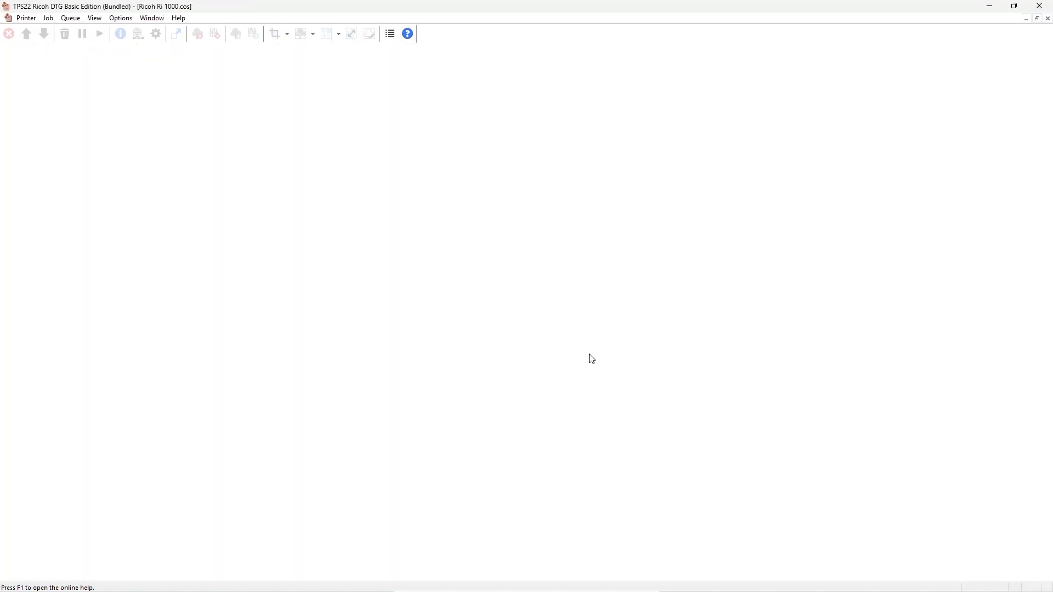